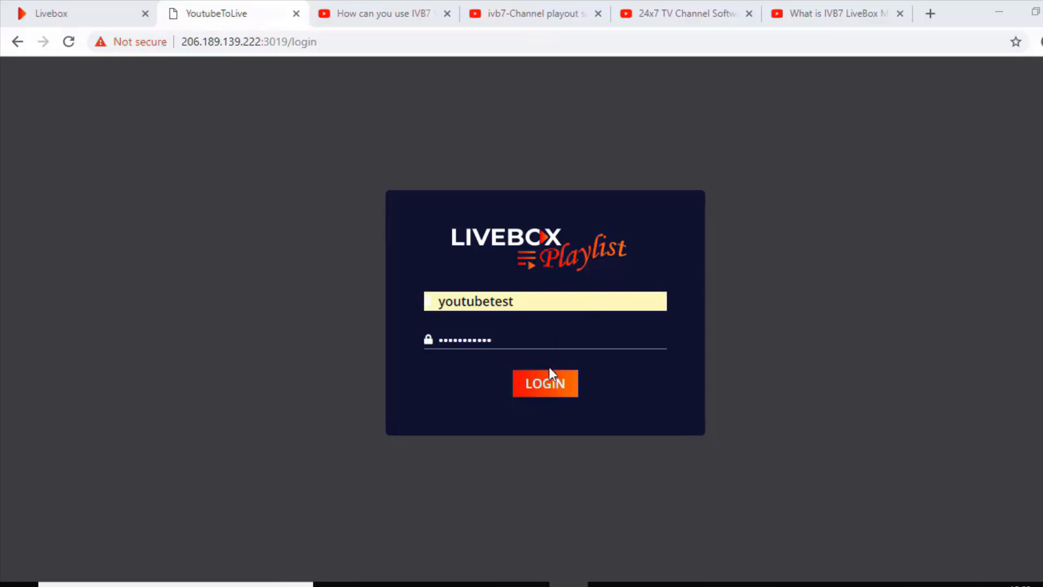
# Step: Log in to LiveBox Playlist and start a new playlist with CREATE
pyautogui.click(544, 386)
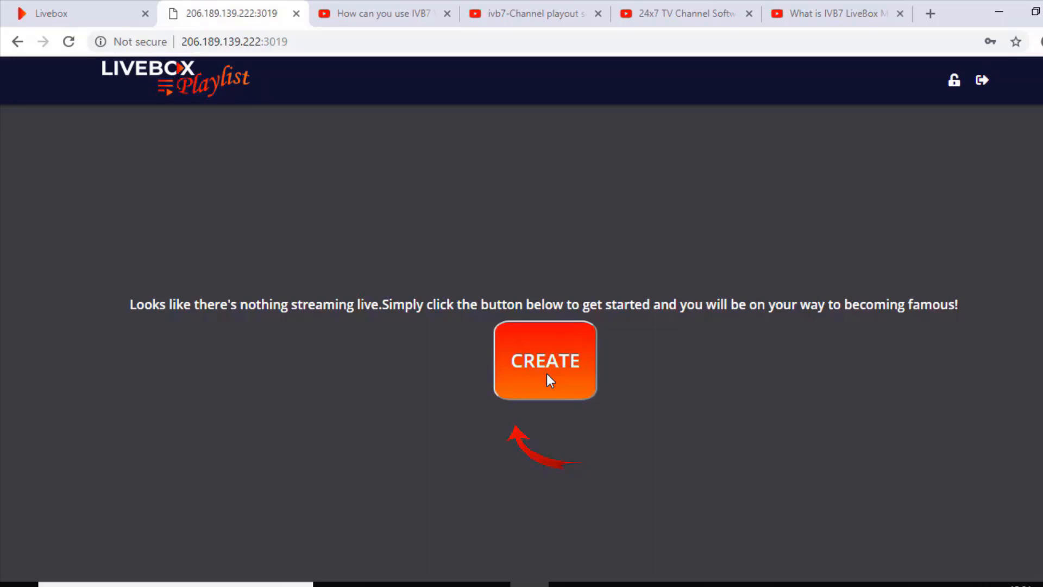
pyautogui.click(547, 375)
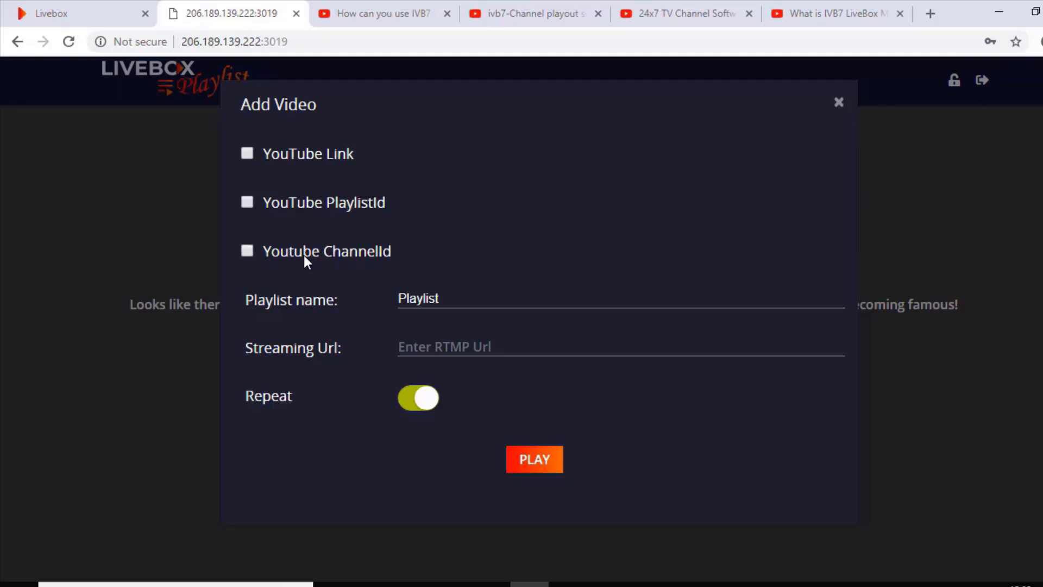
# Step: Try the PlaylistId and ChannelId sources, then settle on YouTube Link as the only source
pyautogui.click(247, 154)
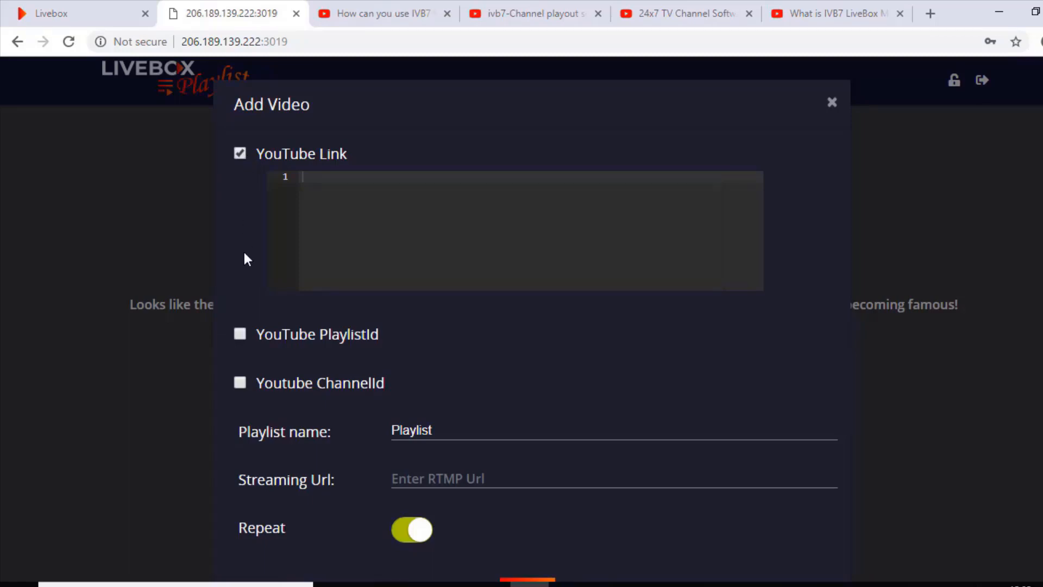
pyautogui.click(240, 333)
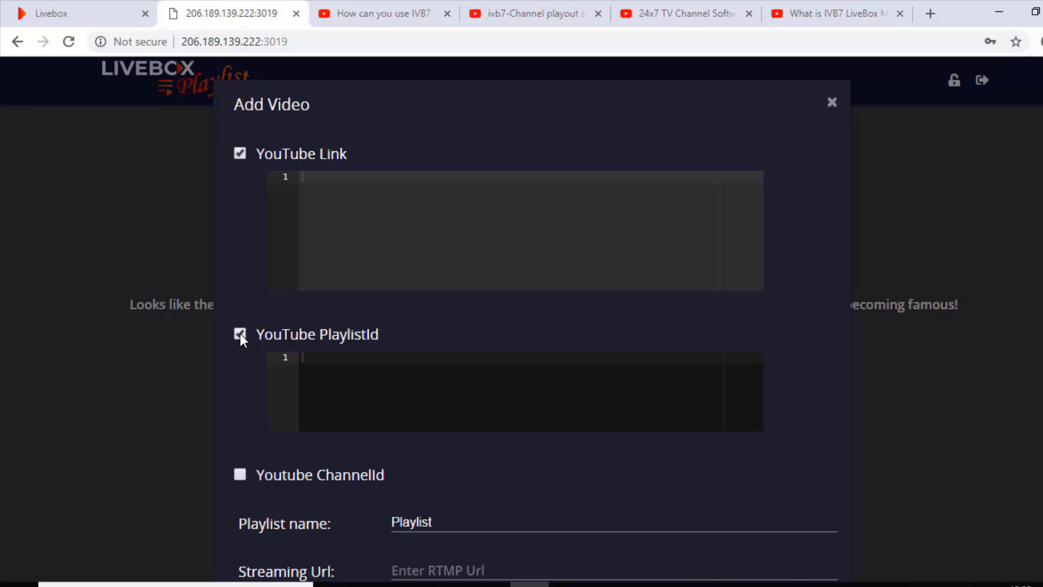
pyautogui.click(238, 477)
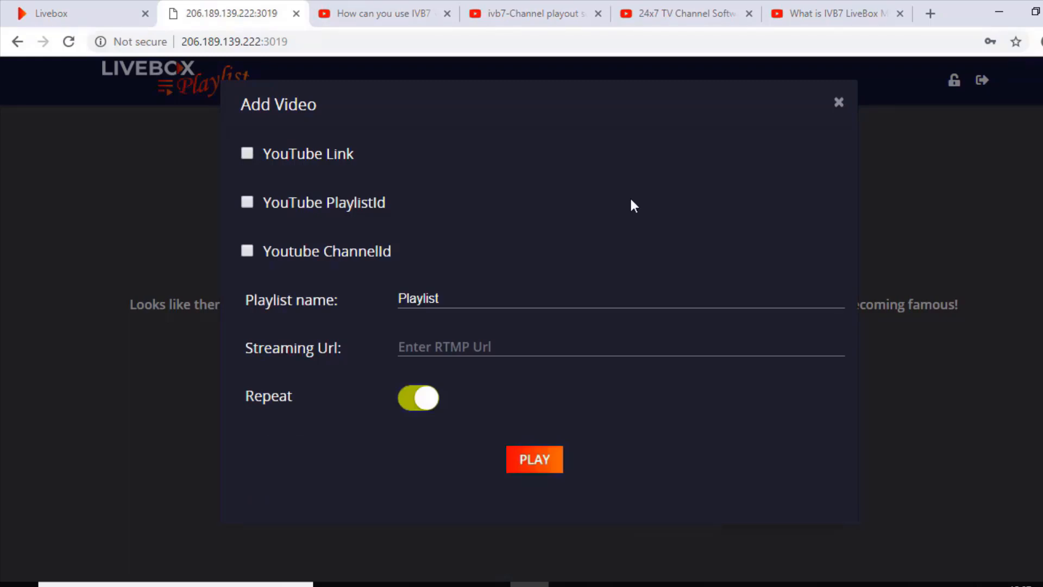
pyautogui.click(248, 153)
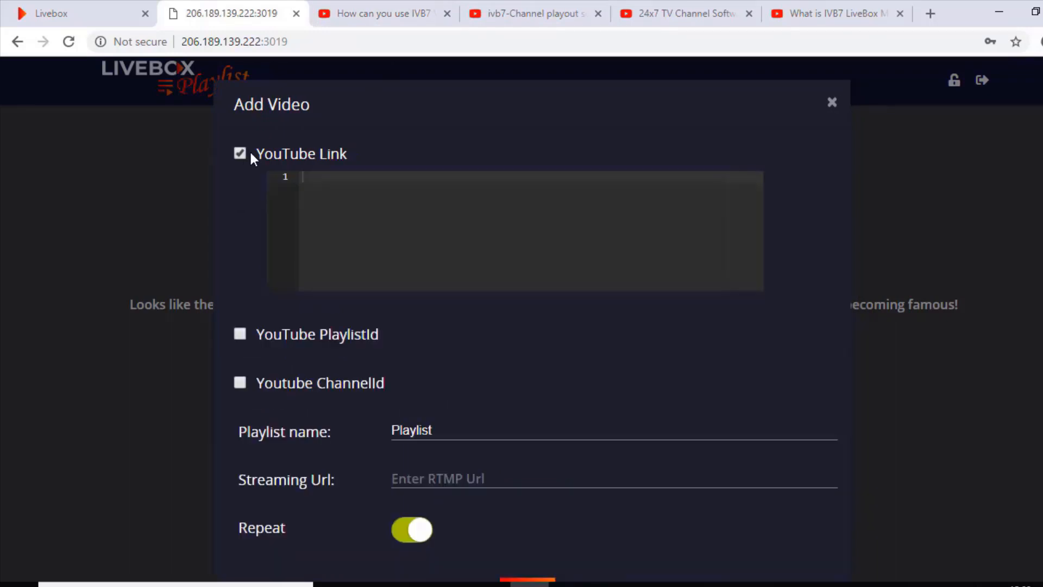
# Step: Copy the first YouTube video's address and paste it into the link list
pyautogui.click(380, 16)
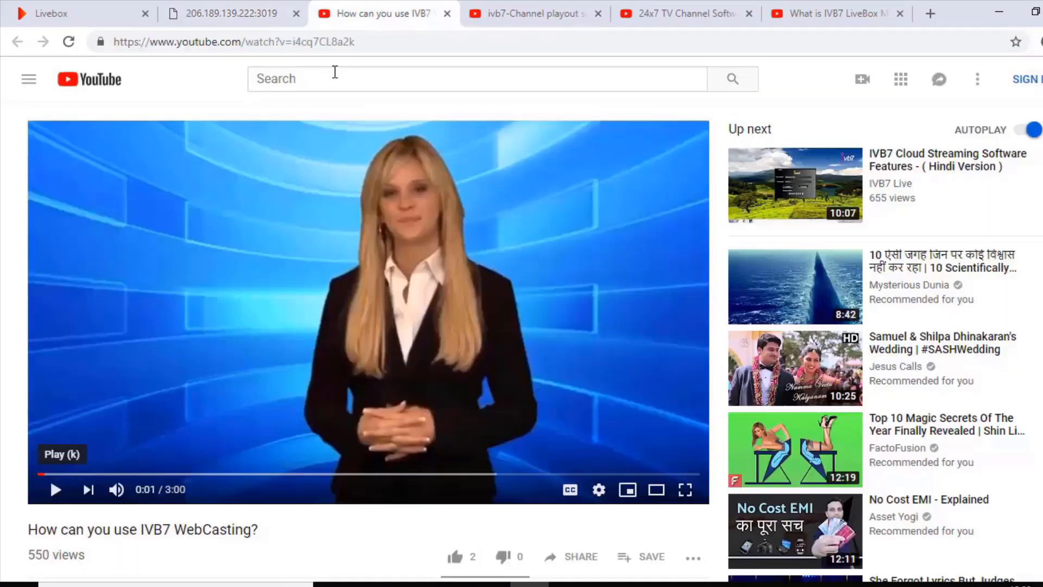
pyautogui.click(375, 42)
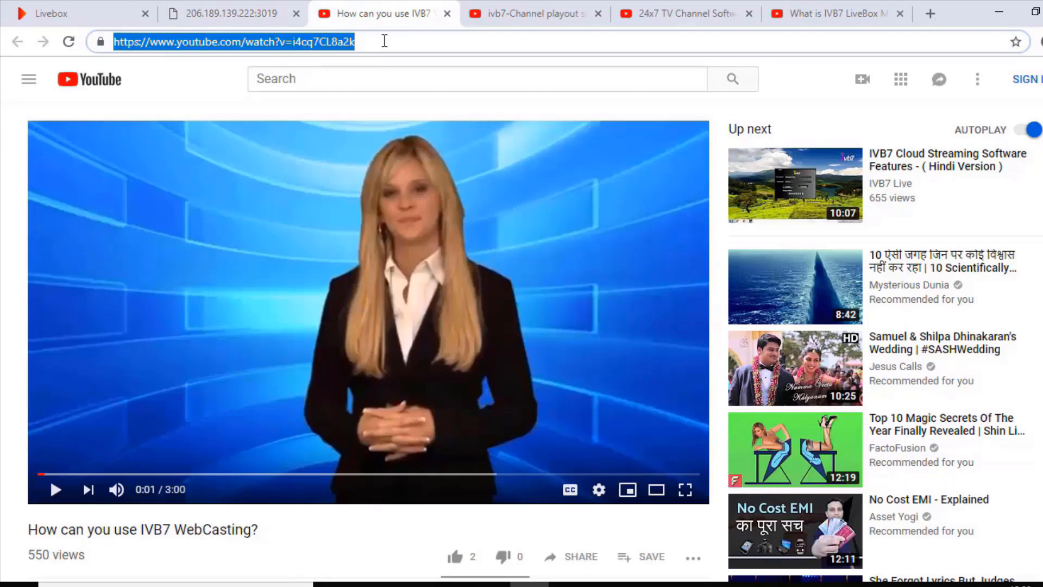
pyautogui.rightClick(384, 41)
pyautogui.click(407, 129)
pyautogui.click(266, 12)
pyautogui.rightClick(335, 180)
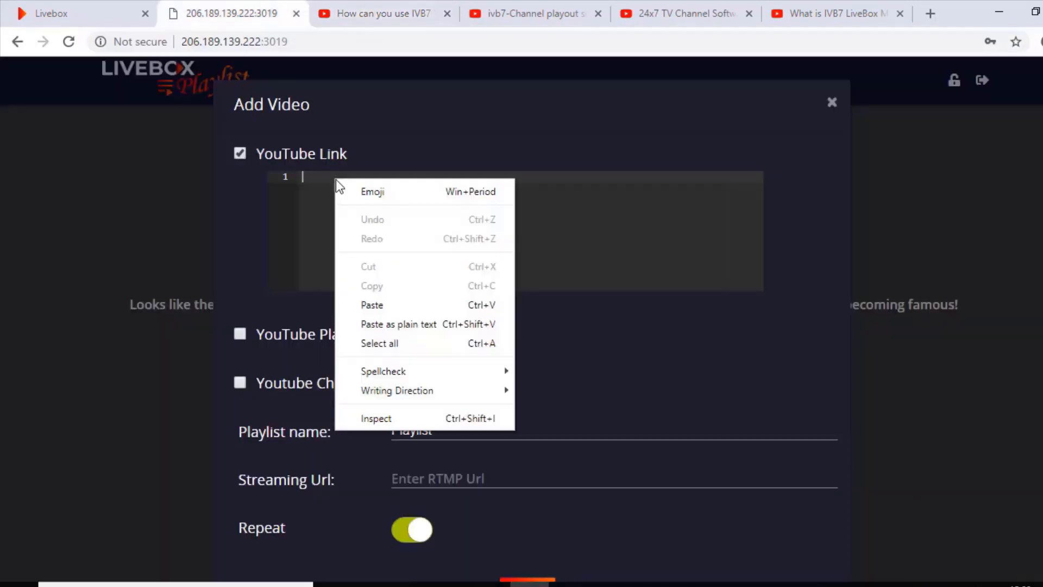
pyautogui.click(384, 303)
# Step: Add the ivb7-Channel playout video's address on line 2 of the link list
pyautogui.click(525, 12)
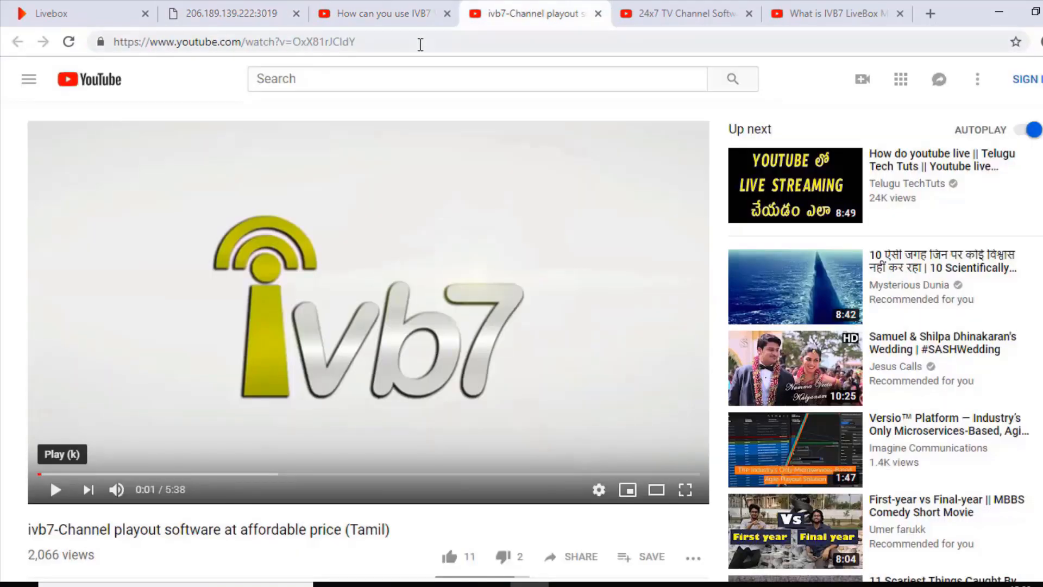
pyautogui.click(416, 42)
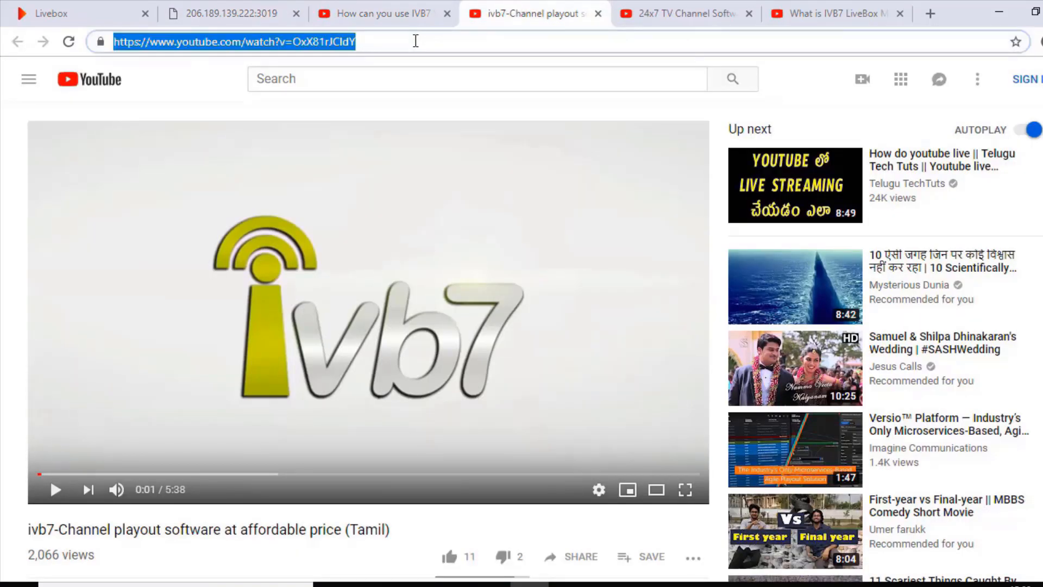
pyautogui.click(267, 13)
pyautogui.press('Return')
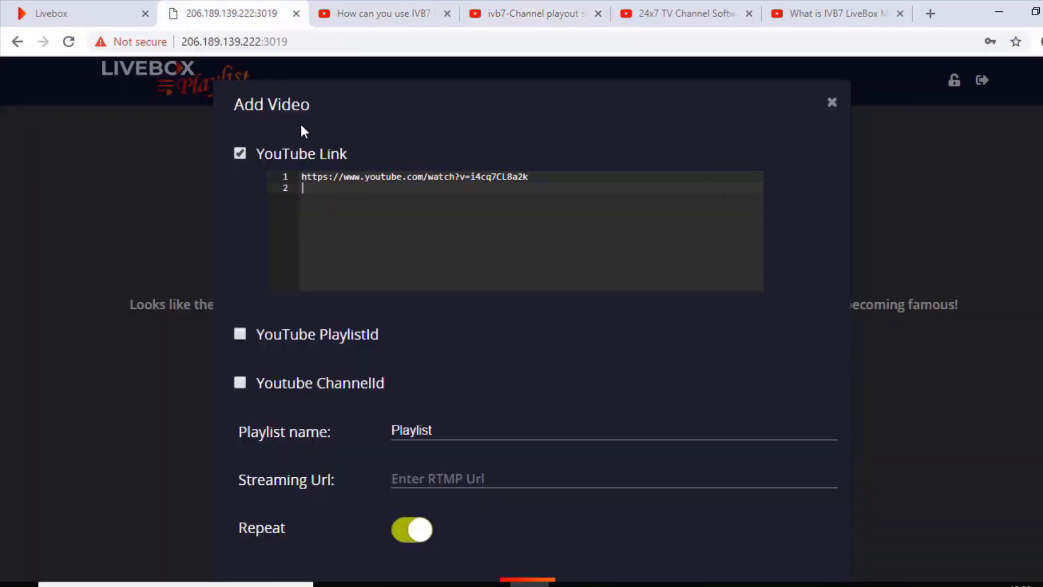
pyautogui.hotkey('ctrl', 'v')
# Step: Add the 24x7 TV Channel Software and LiveBox streaming server video addresses on lines 3 and 4
pyautogui.click(652, 13)
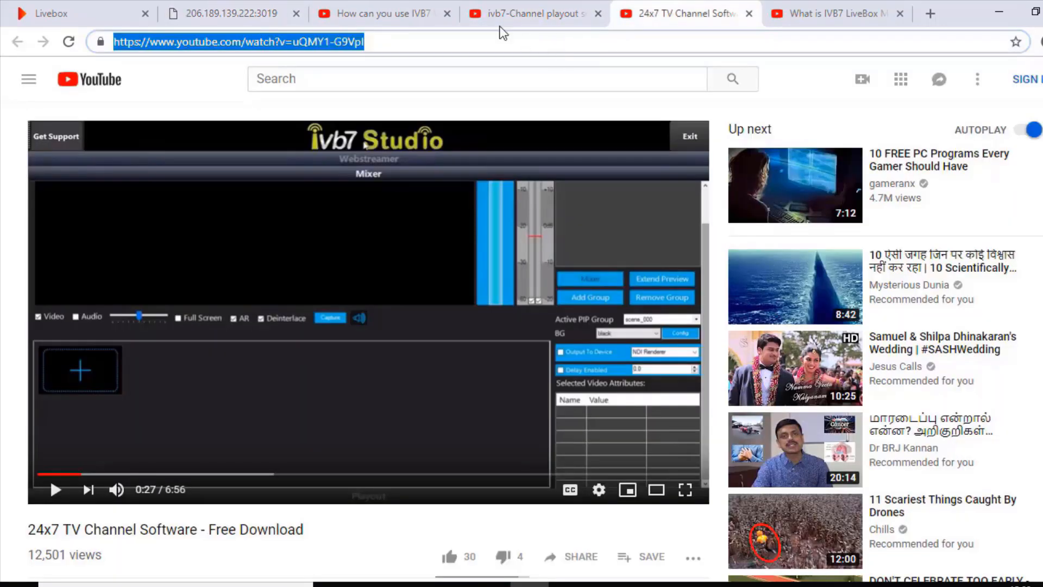
pyautogui.click(228, 13)
pyautogui.press('Return')
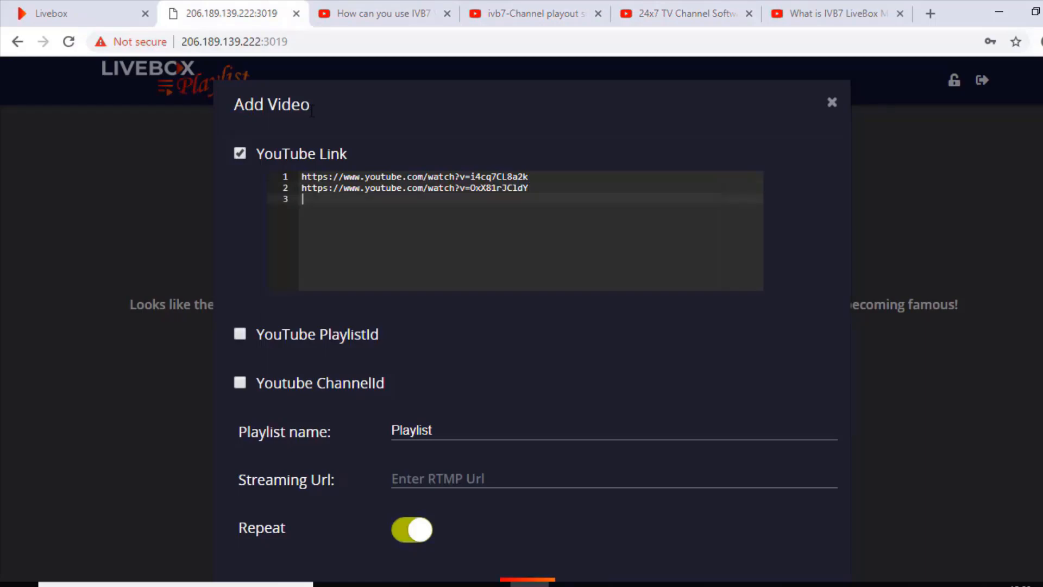
pyautogui.hotkey('ctrl', 'v')
pyautogui.click(820, 8)
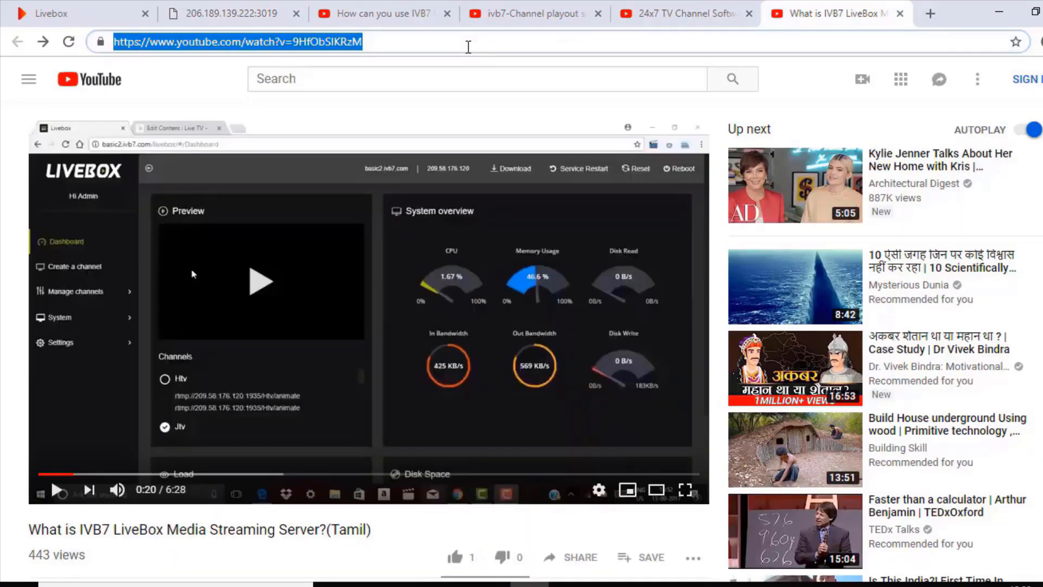
pyautogui.click(277, 7)
pyautogui.press('Return')
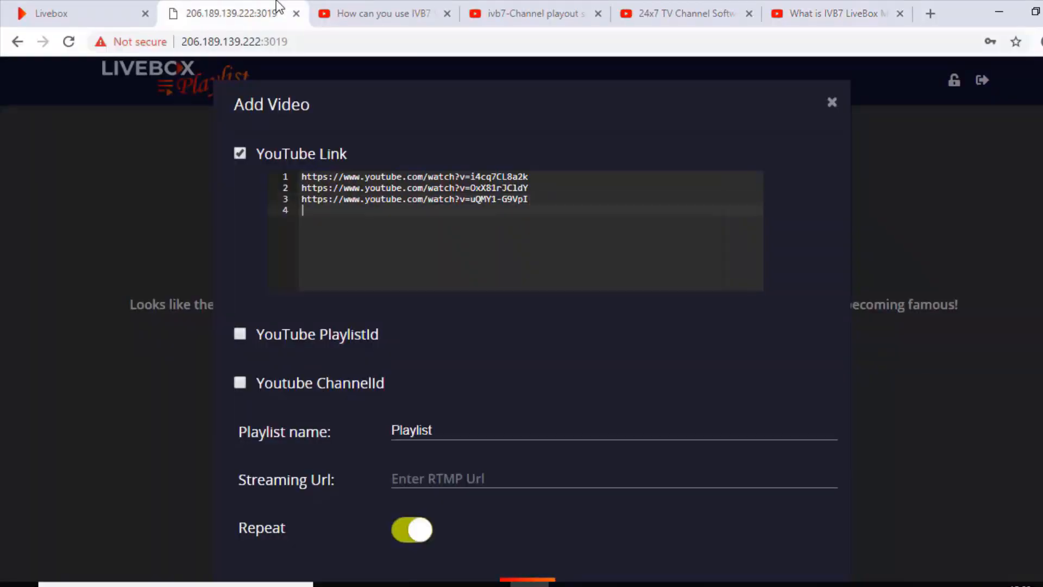
pyautogui.hotkey('ctrl', 'v')
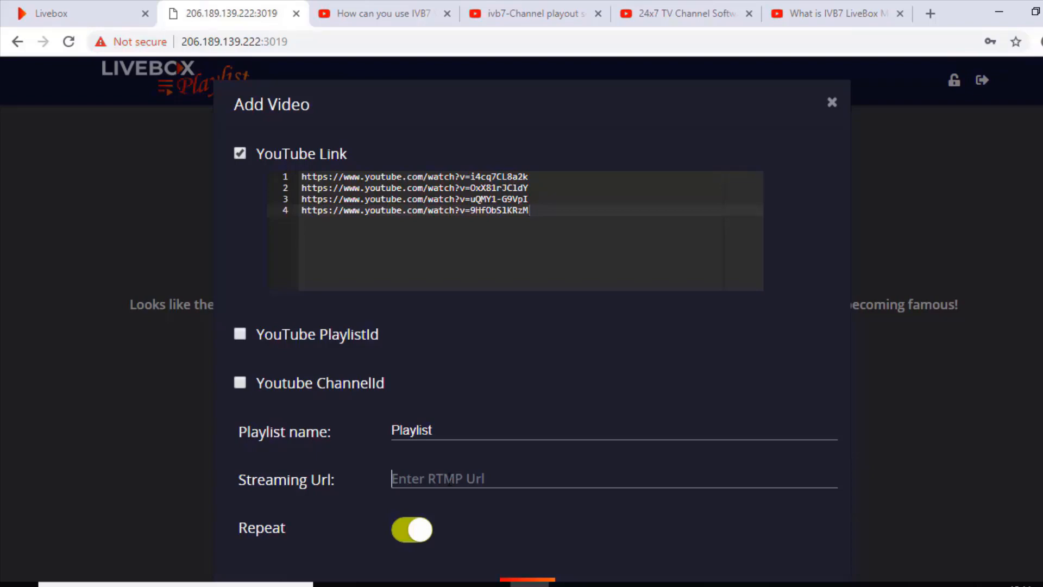
# Step: Fill in the saved RTMP streaming URL, keep Repeat on, and start playing the playlist
pyautogui.click(391, 478)
pyautogui.click(460, 510)
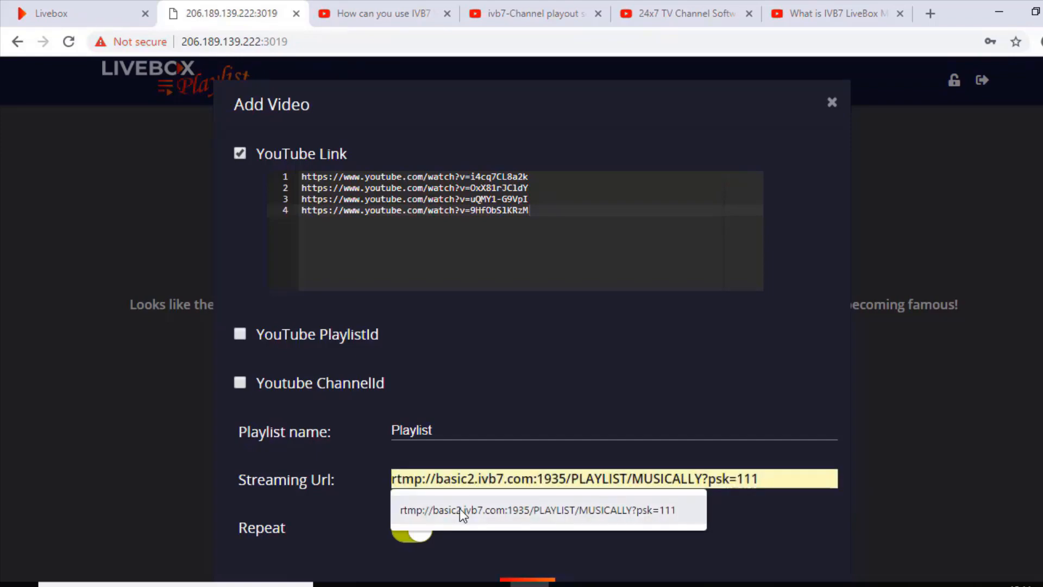
pyautogui.click(460, 509)
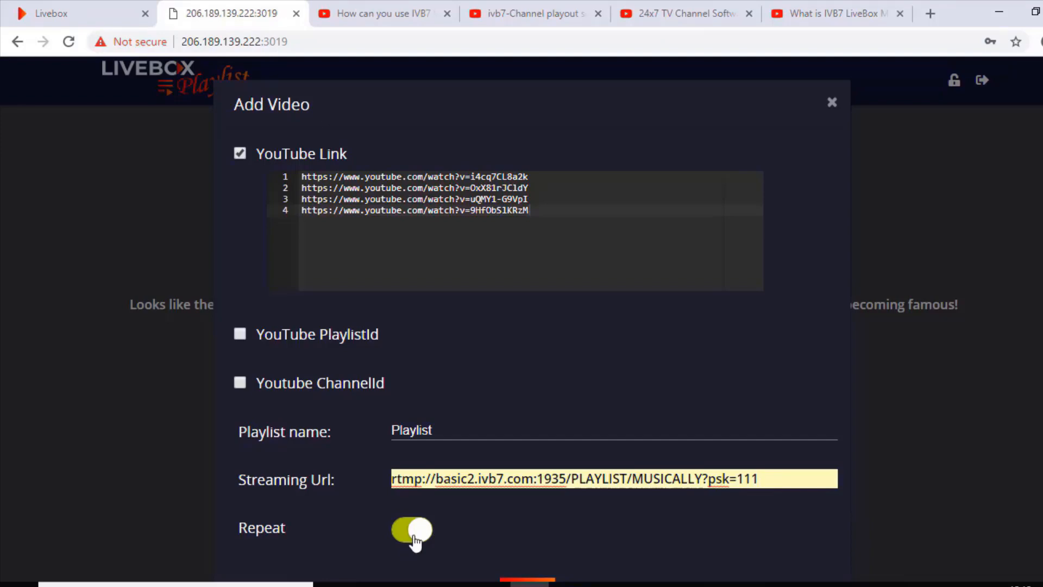
pyautogui.scroll(-2, 503, 516)
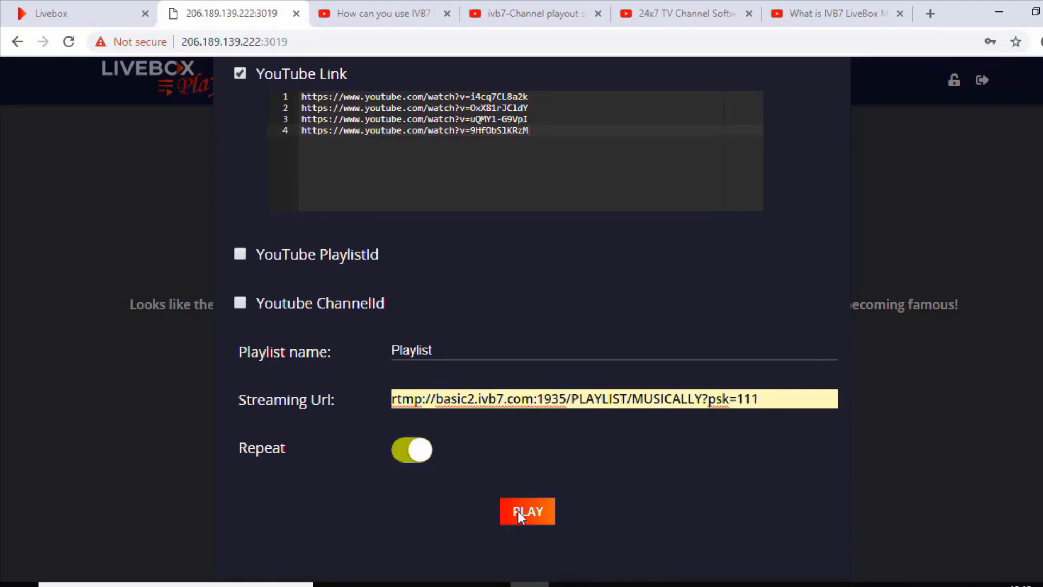
pyautogui.click(517, 510)
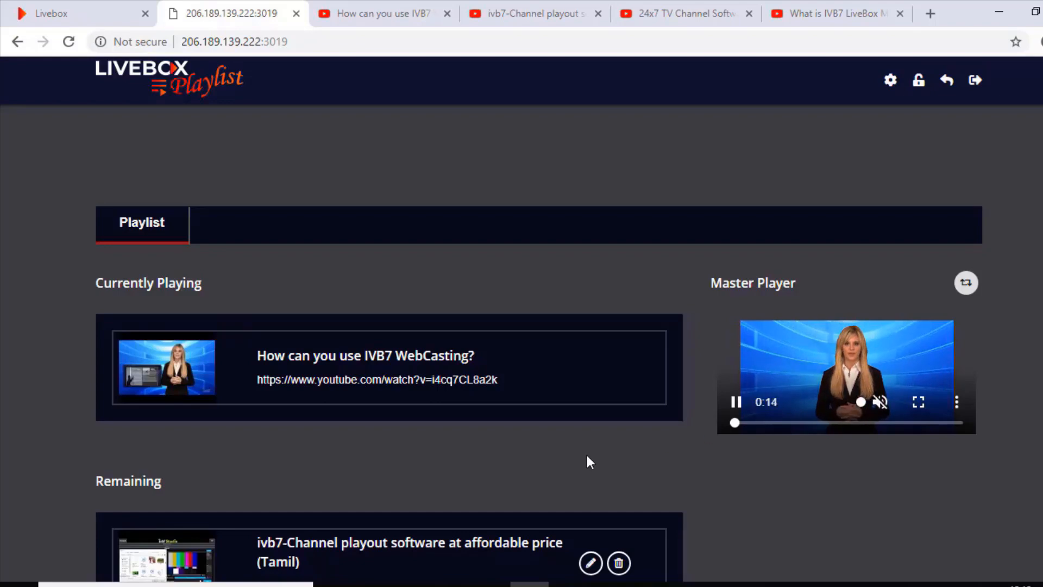
# Step: Review the remaining playlist items, then switch to the LiveBox Channel Dashboard
pyautogui.scroll(-1, 586, 455)
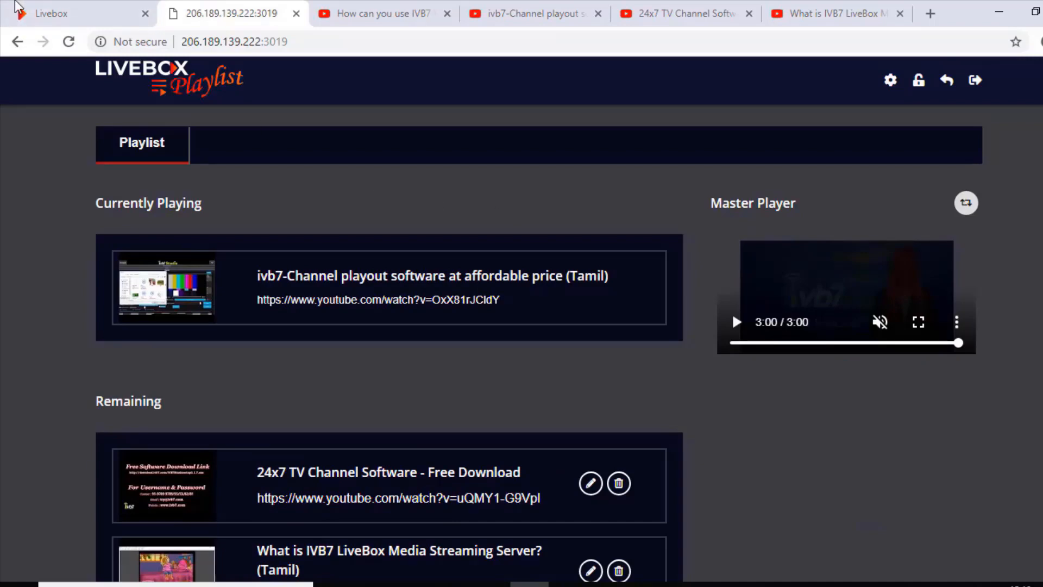
pyautogui.click(61, 4)
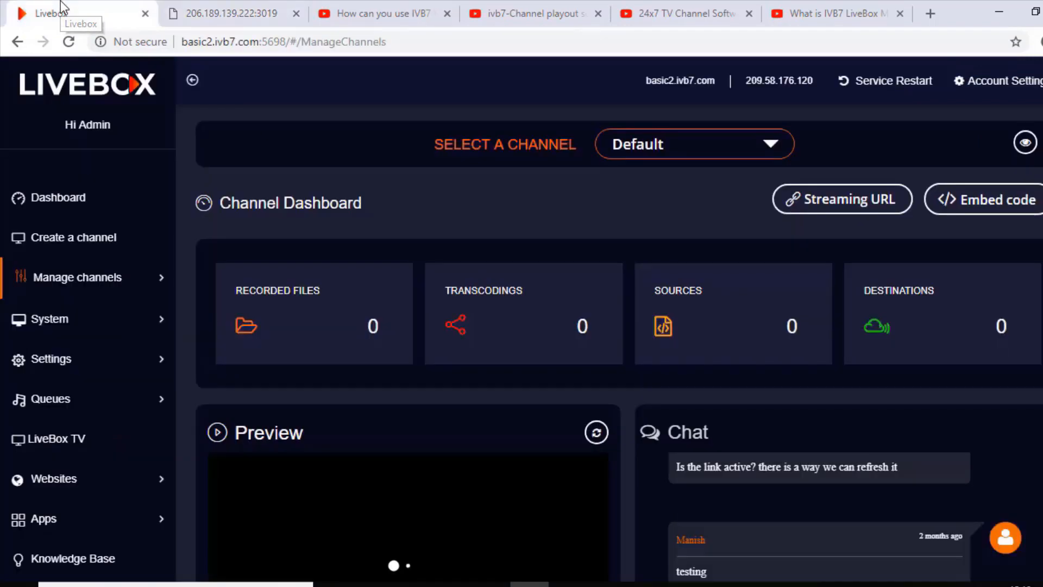
# Step: Show the PLAYLIST channel's dashboard, mute its preview, and return to the LiveBox Playlist page
pyautogui.click(682, 150)
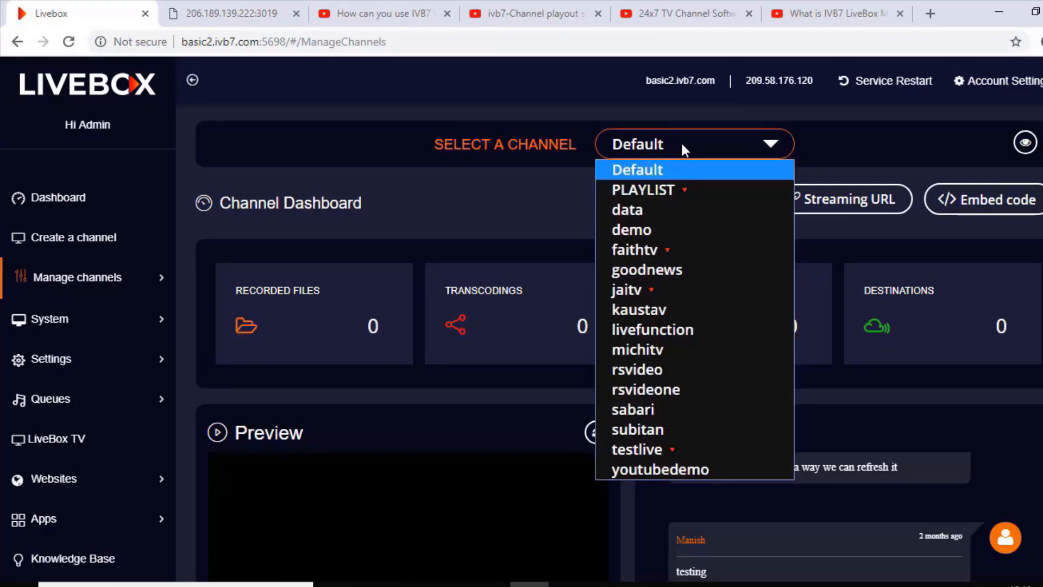
pyautogui.click(662, 190)
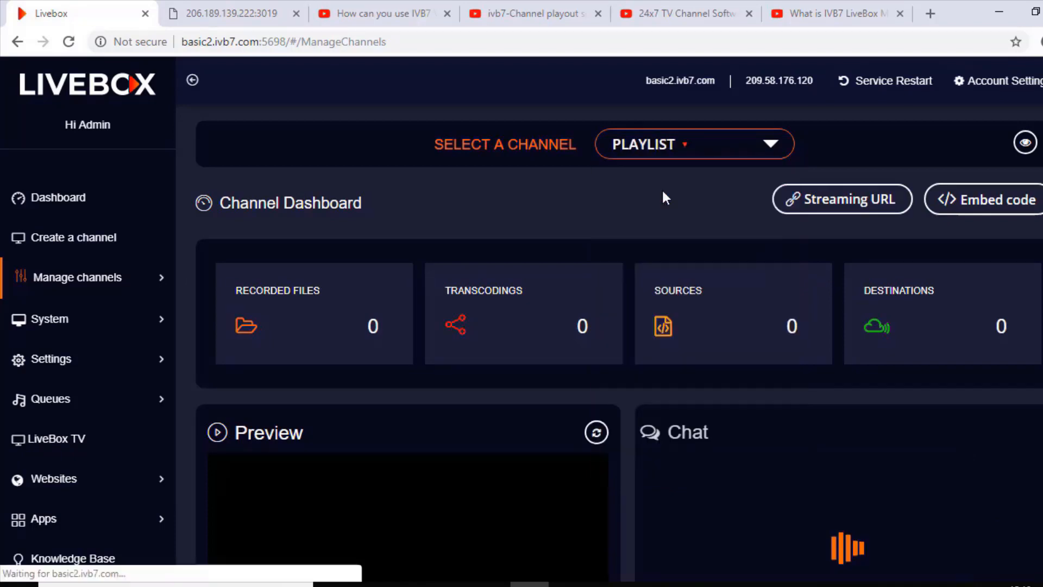
pyautogui.scroll(-3, 498, 516)
pyautogui.click(515, 500)
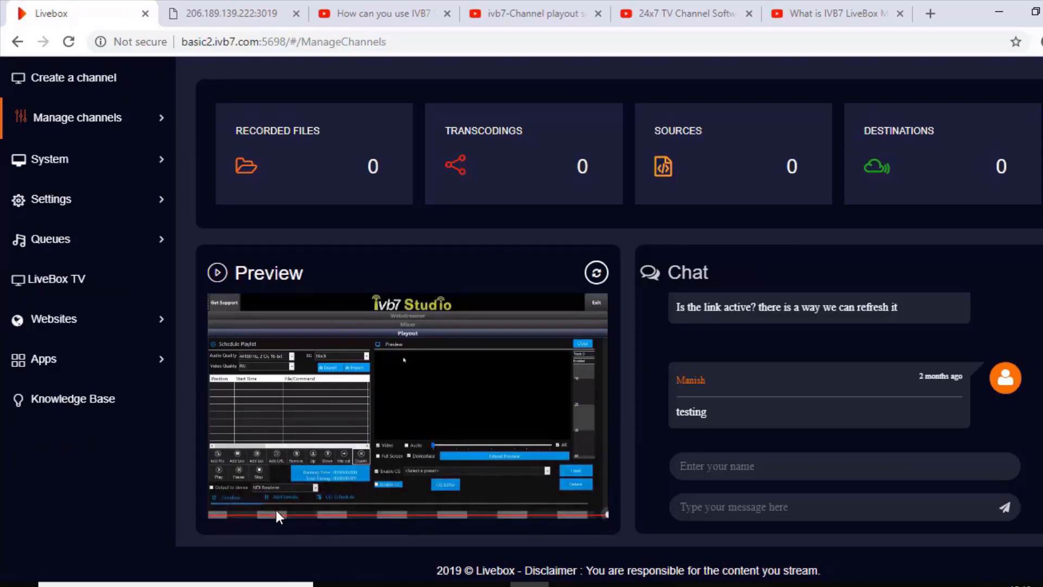
pyautogui.scroll(3, 1021, 538)
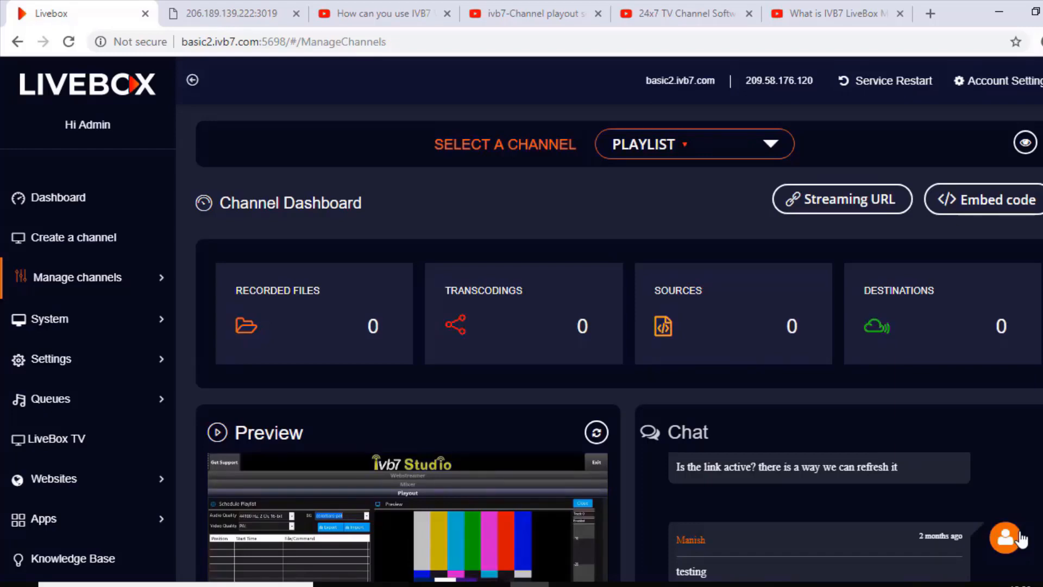
pyautogui.click(232, 11)
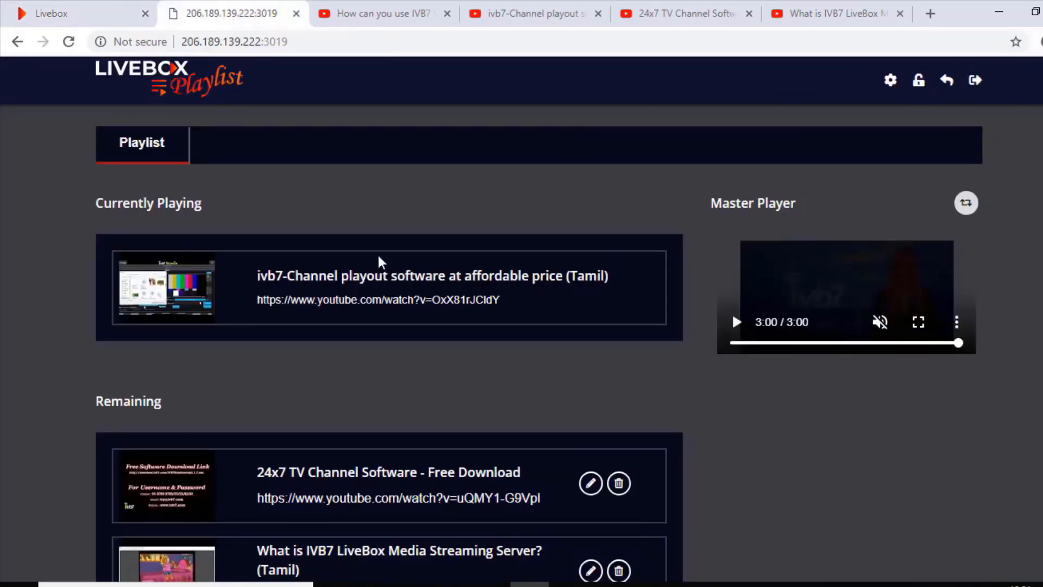